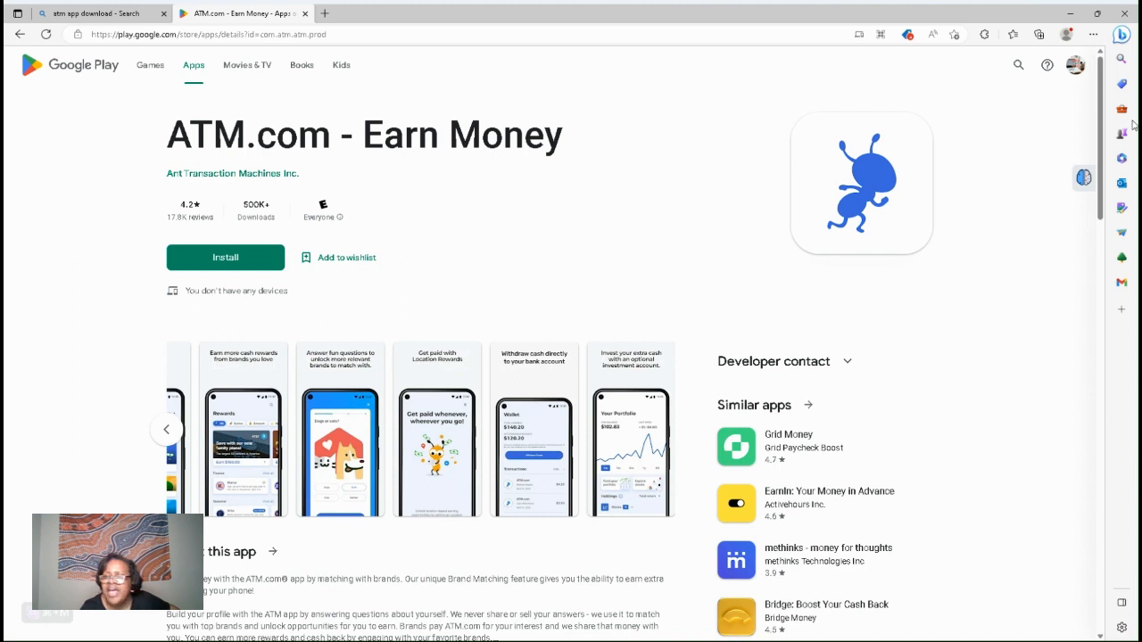
pyautogui.moveTo(1103, 154); pyautogui.dragTo(1107, 155)
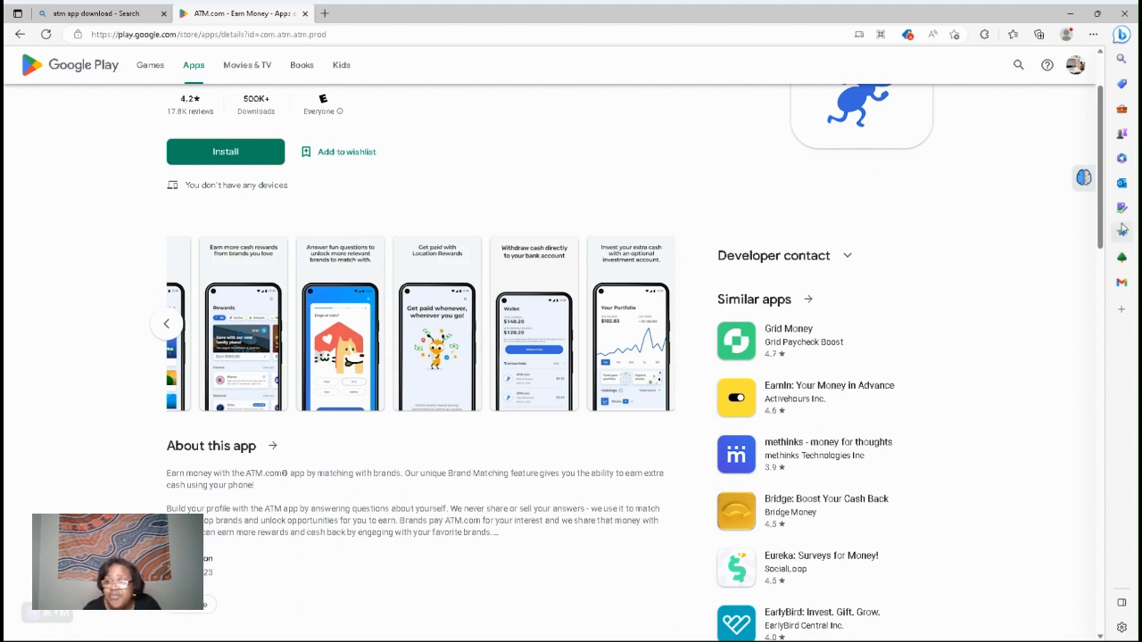
pyautogui.moveTo(1100, 241); pyautogui.dragTo(1100, 161)
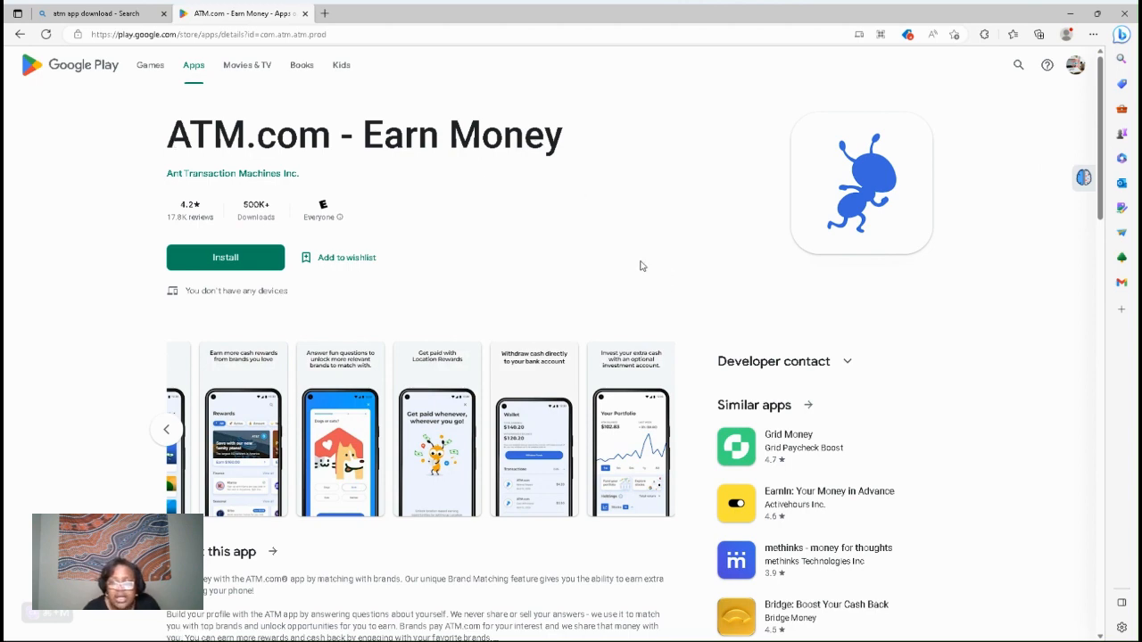
pyautogui.moveTo(1105, 177); pyautogui.dragTo(1097, 259)
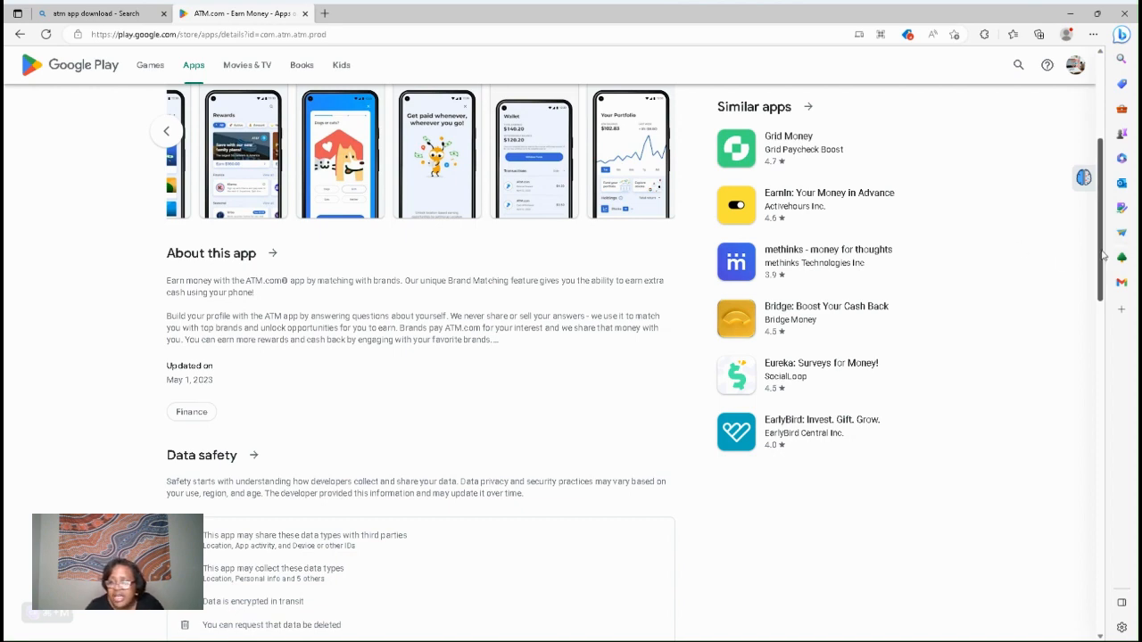
pyautogui.moveTo(1100, 259)
pyautogui.mouseDown()
pyautogui.moveTo(1101, 143)
pyautogui.moveTo(1121, 160)
pyautogui.mouseUp()
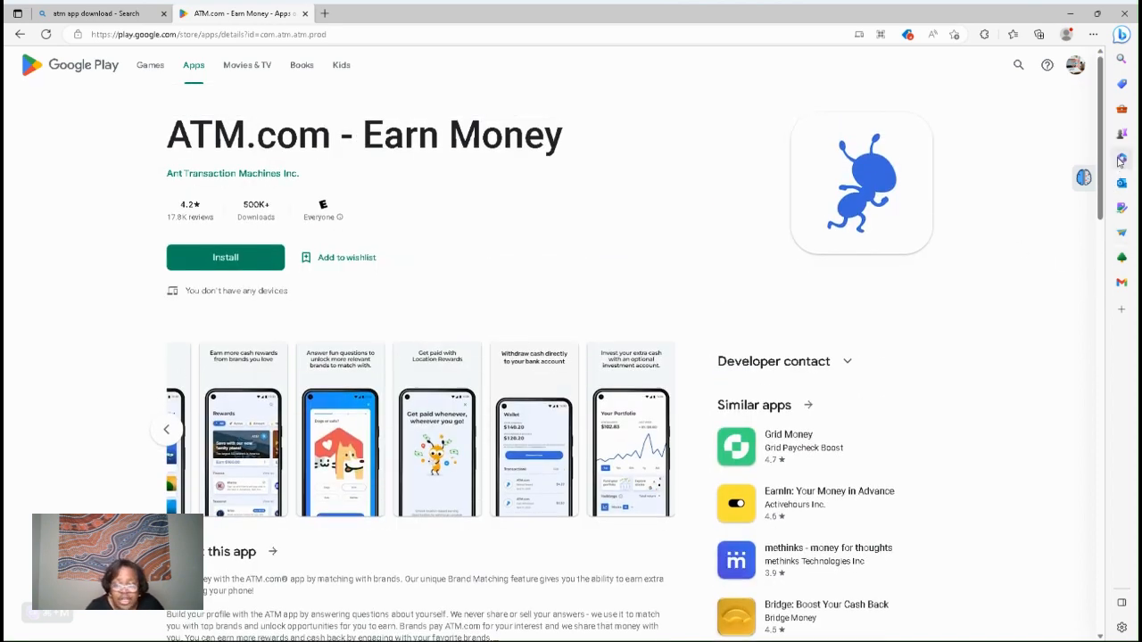